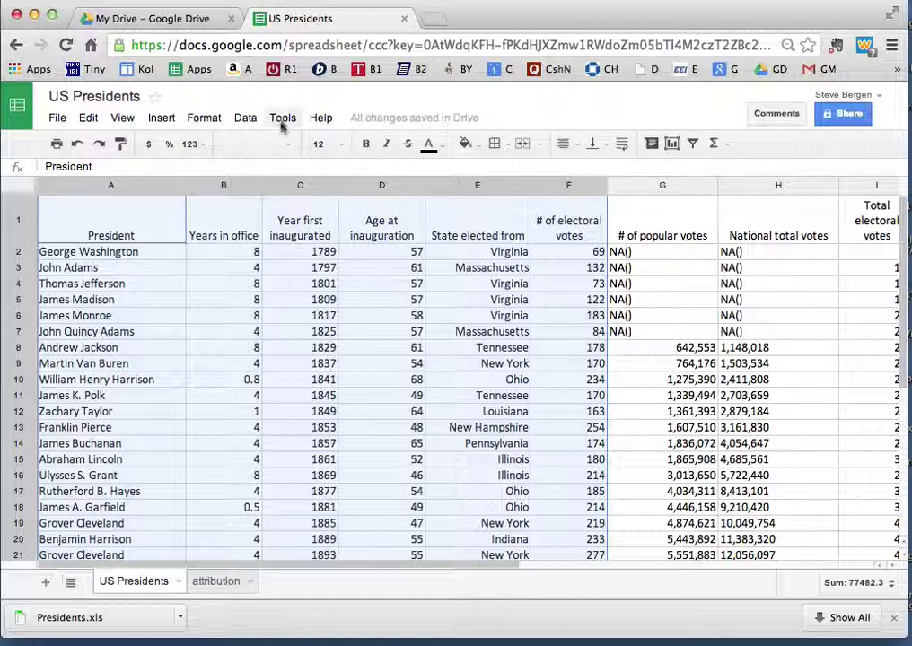
Step: Create a pivot table report from the selected presidents data in columns A through F
{"action": "left_click", "coordinate": [282, 118]}
{"action": "mouse_move", "coordinate": [251, 120]}
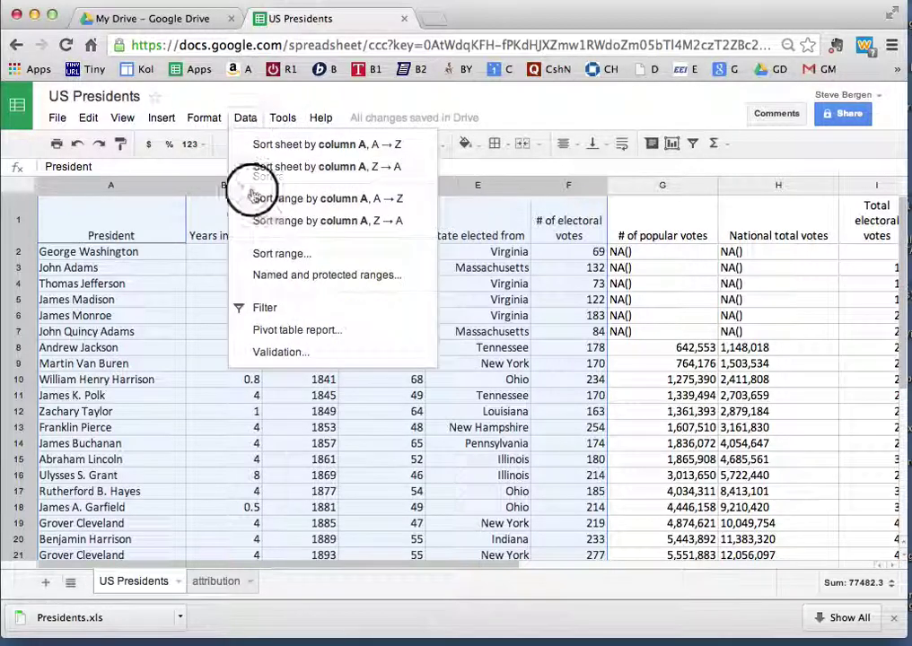
{"action": "left_click", "coordinate": [258, 331]}
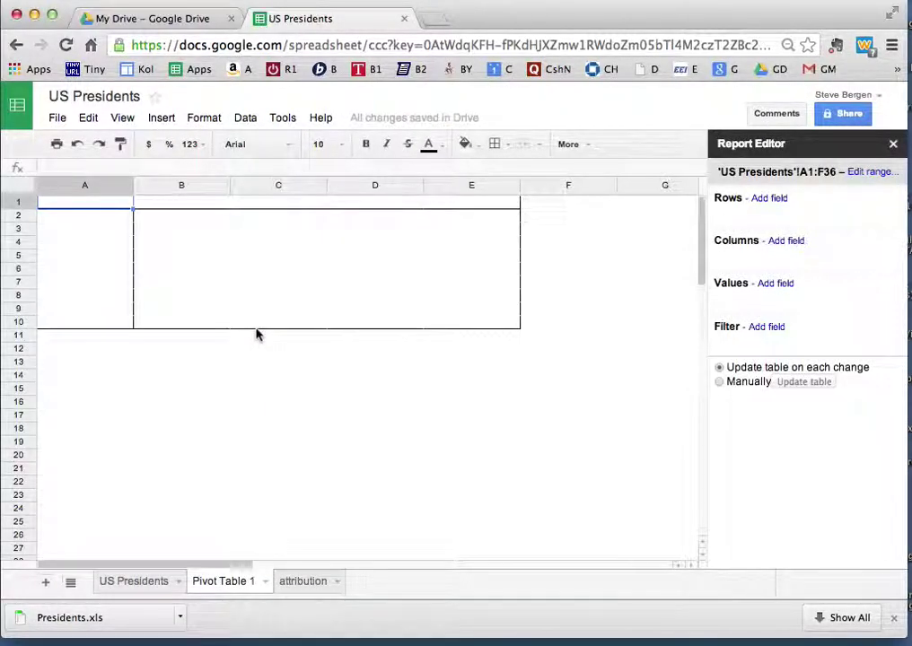
Step: Group the pivot table's rows by State elected from and its columns by Years in office
{"action": "left_click", "coordinate": [770, 199]}
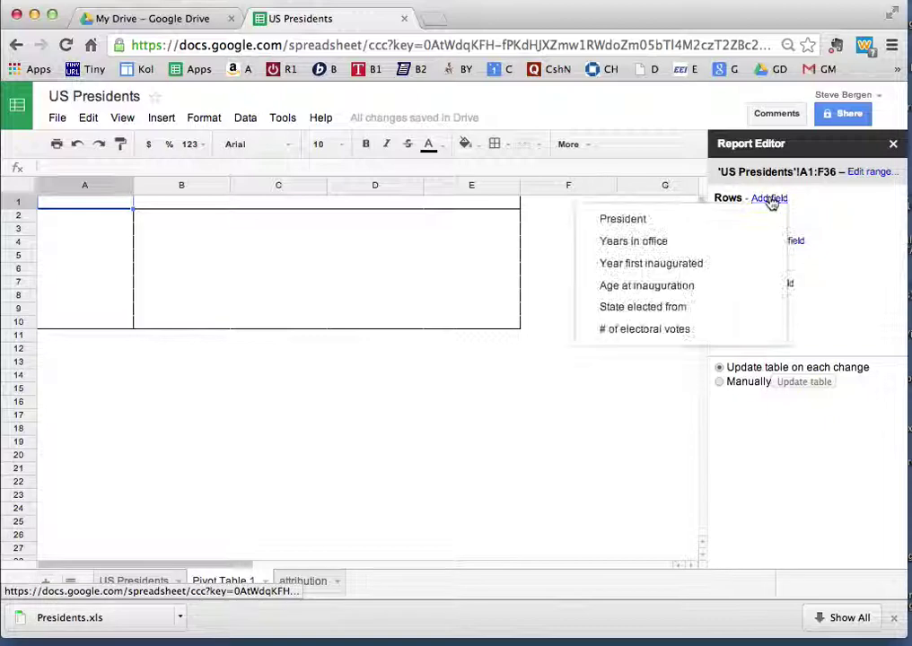
{"action": "left_click", "coordinate": [683, 311]}
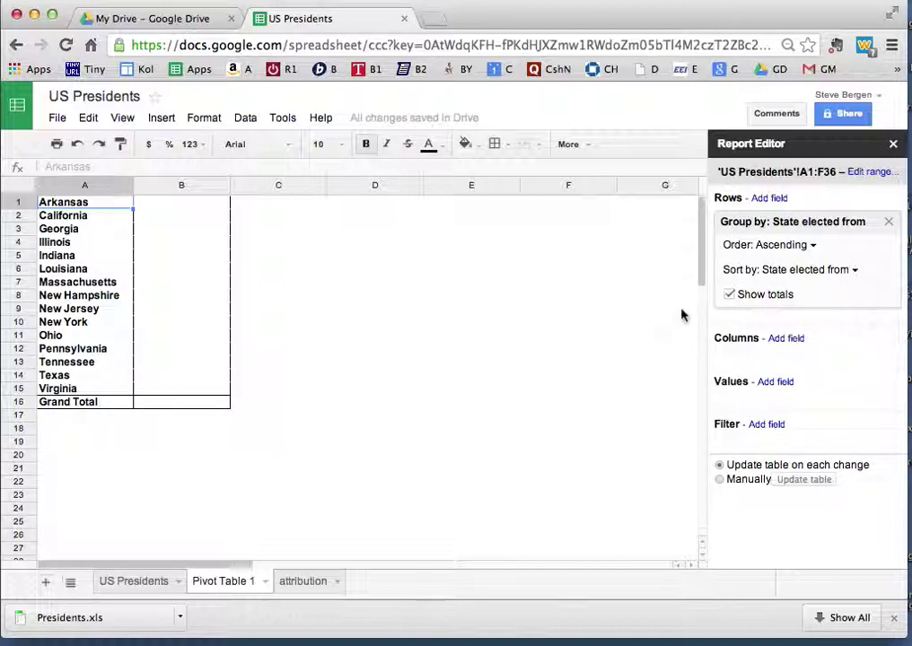
{"action": "left_click", "coordinate": [785, 339]}
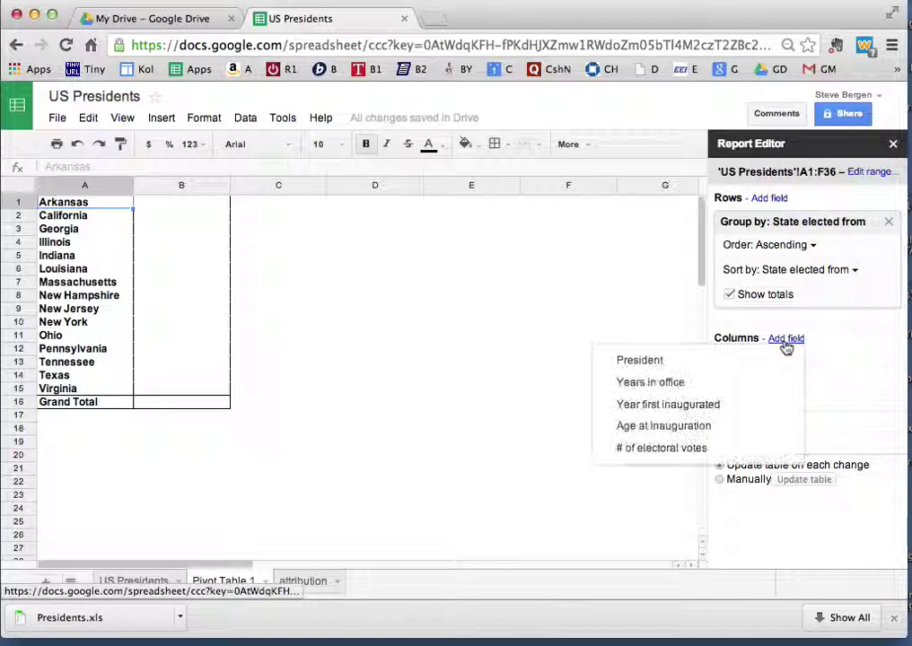
{"action": "left_click", "coordinate": [686, 384]}
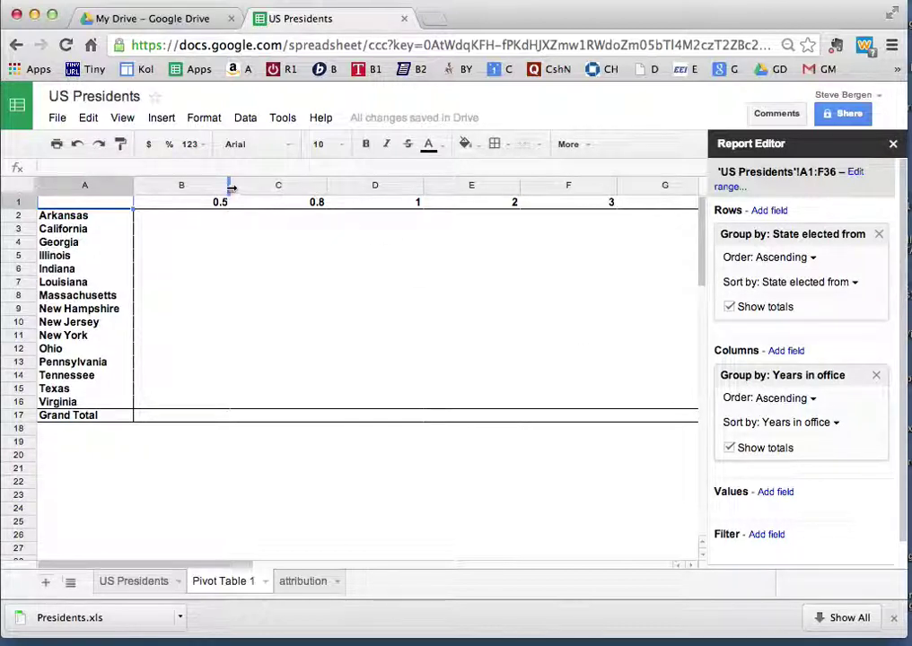
Step: Narrow columns B through I of the pivot table to fit their year headings
{"action": "left_click_drag", "start_coordinate": [229, 187], "coordinate": [153, 186]}
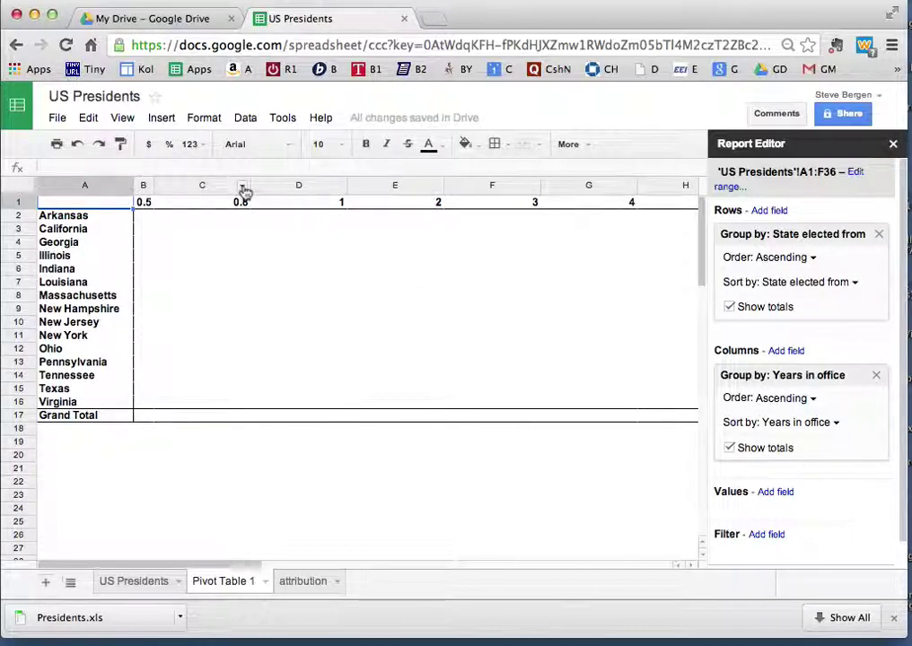
{"action": "double_click", "coordinate": [251, 187]}
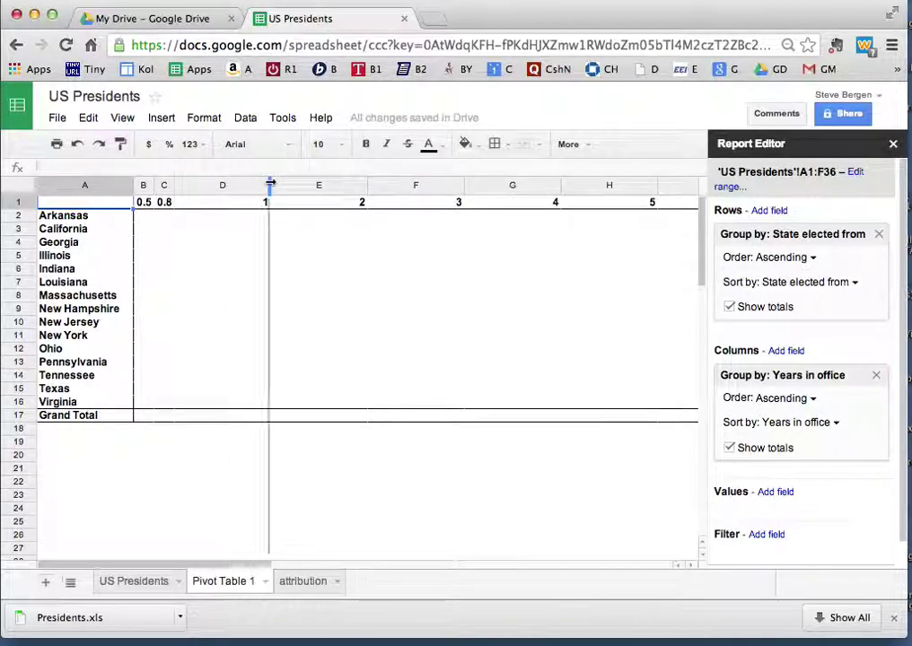
{"action": "double_click", "coordinate": [269, 186]}
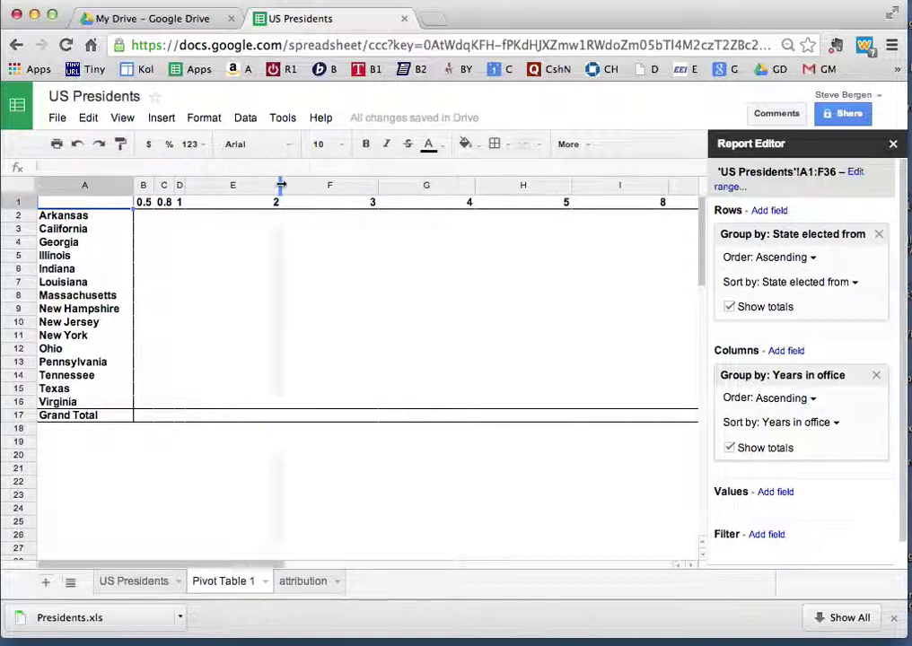
{"action": "double_click", "coordinate": [281, 184]}
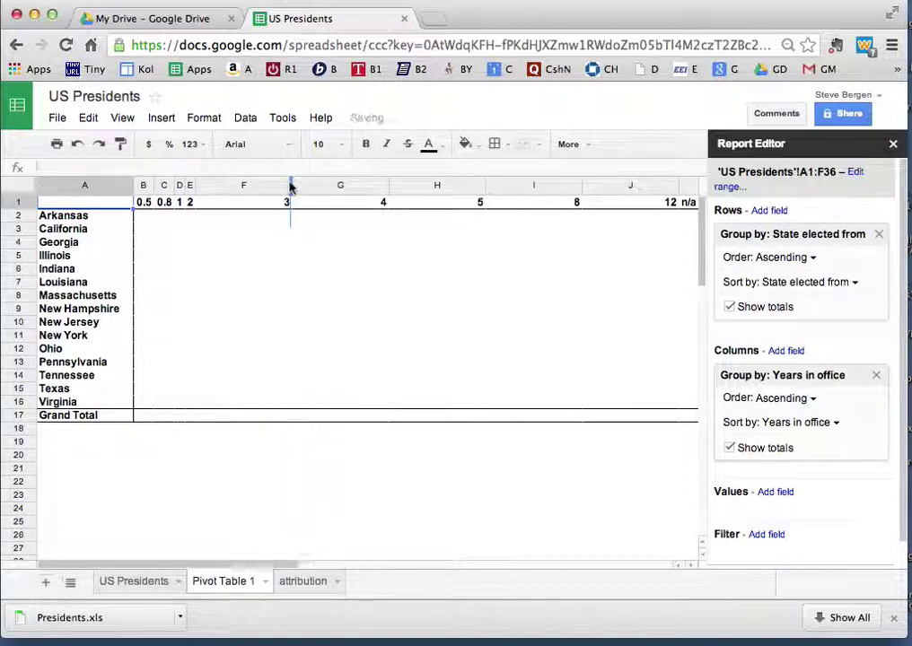
{"action": "double_click", "coordinate": [291, 184]}
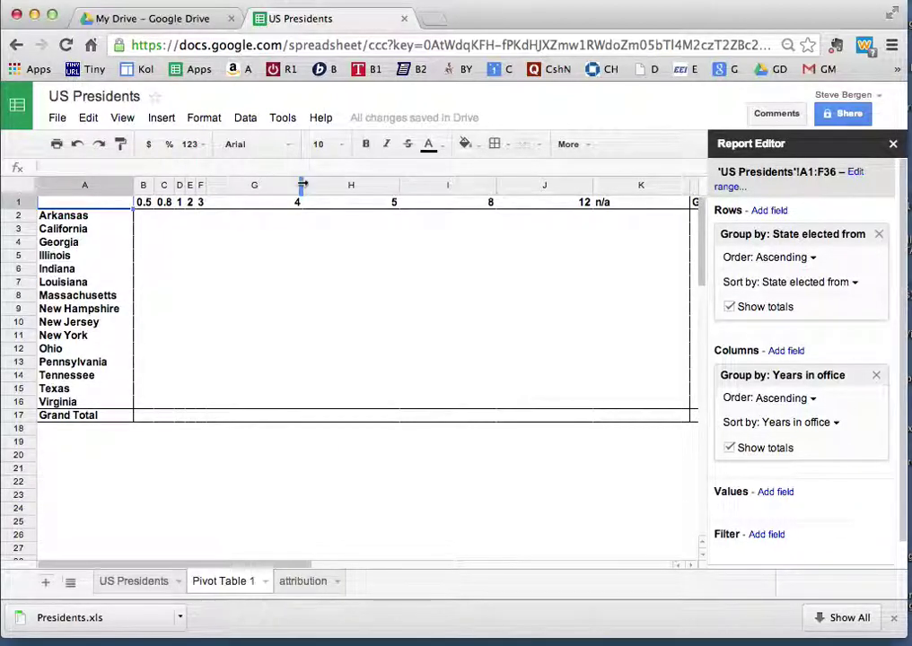
{"action": "double_click", "coordinate": [302, 184]}
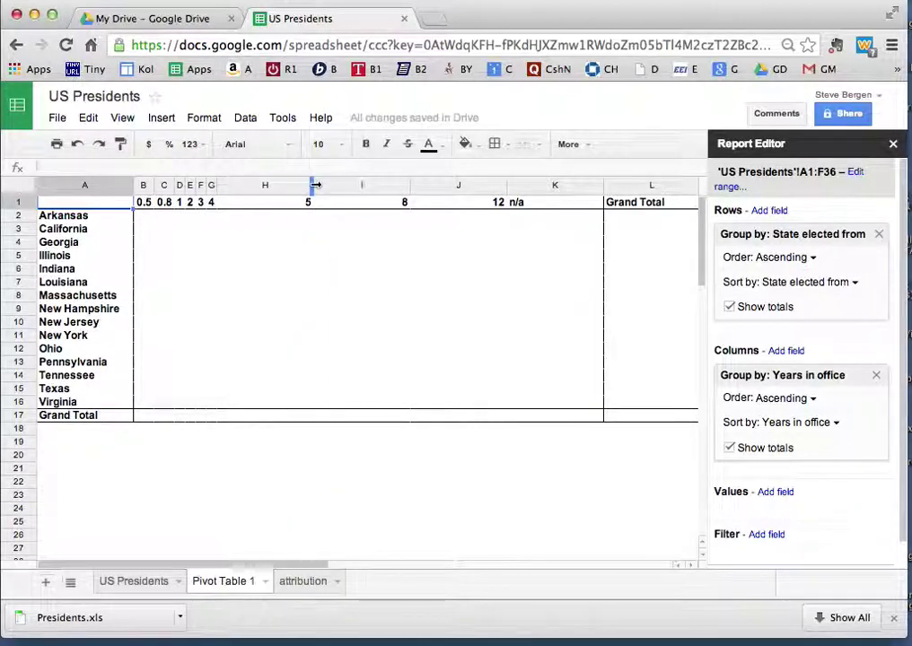
{"action": "double_click", "coordinate": [313, 184]}
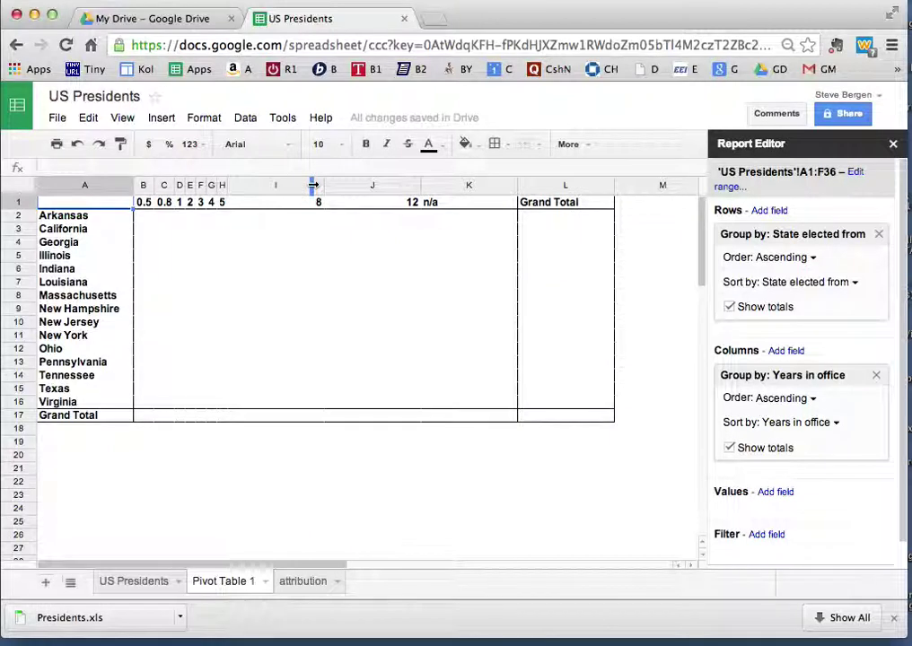
{"action": "double_click", "coordinate": [320, 184]}
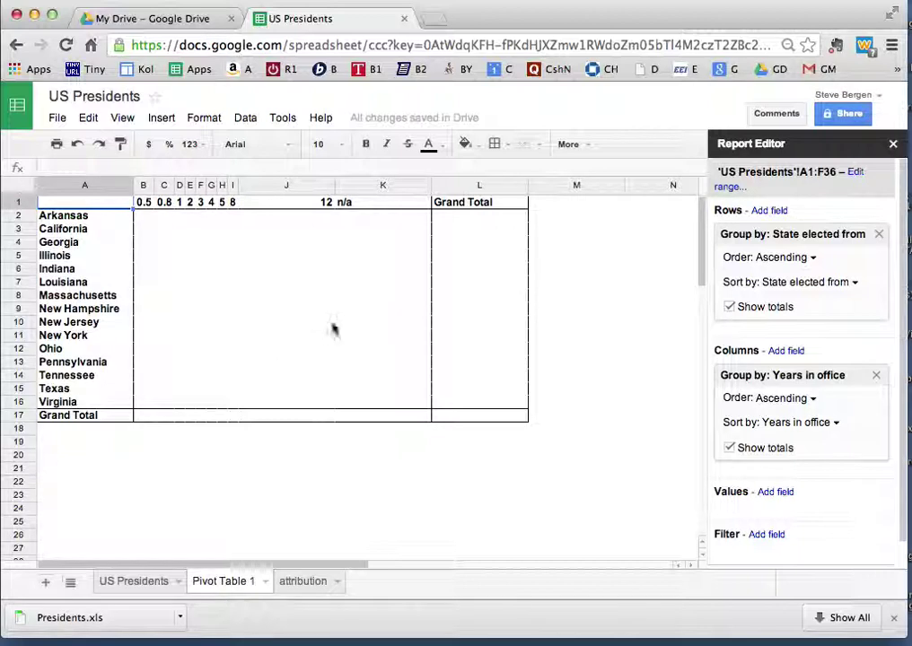
Step: Add President as the pivot table's value, summarized by COUNTA, and widen columns G and I to fit their totals
{"action": "left_click", "coordinate": [773, 493]}
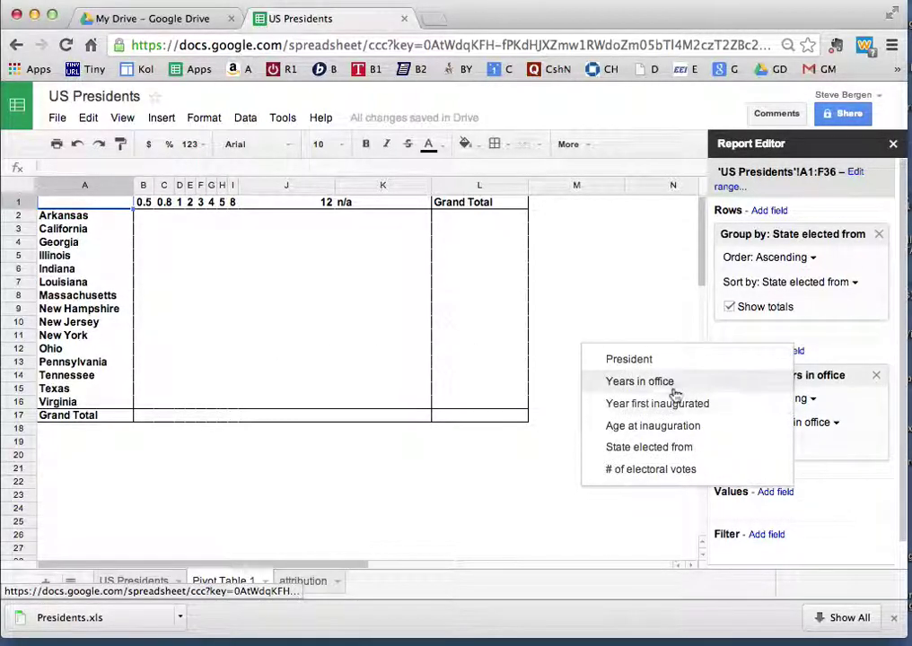
{"action": "left_click", "coordinate": [646, 361]}
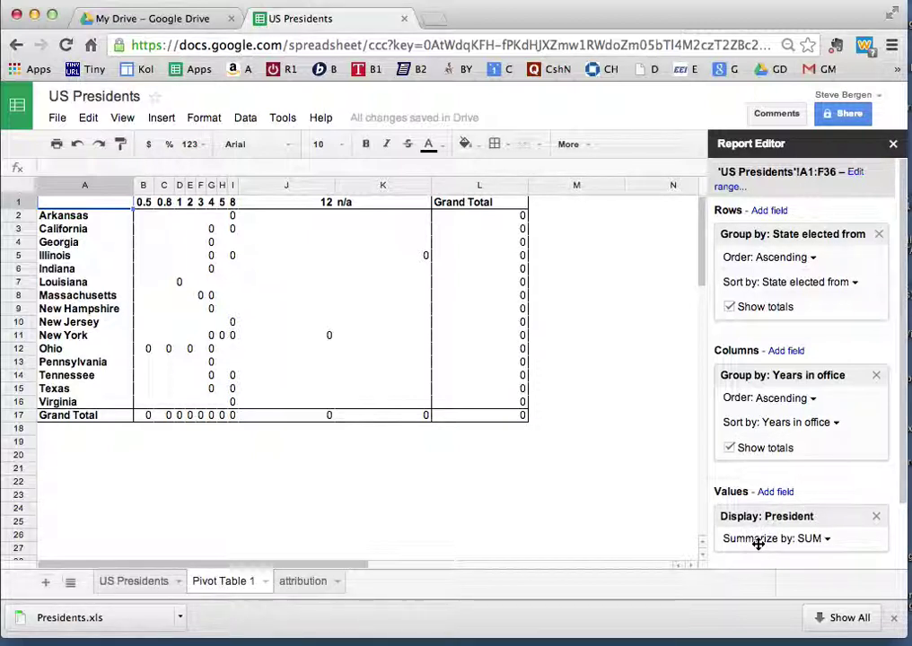
{"action": "left_click", "coordinate": [824, 540]}
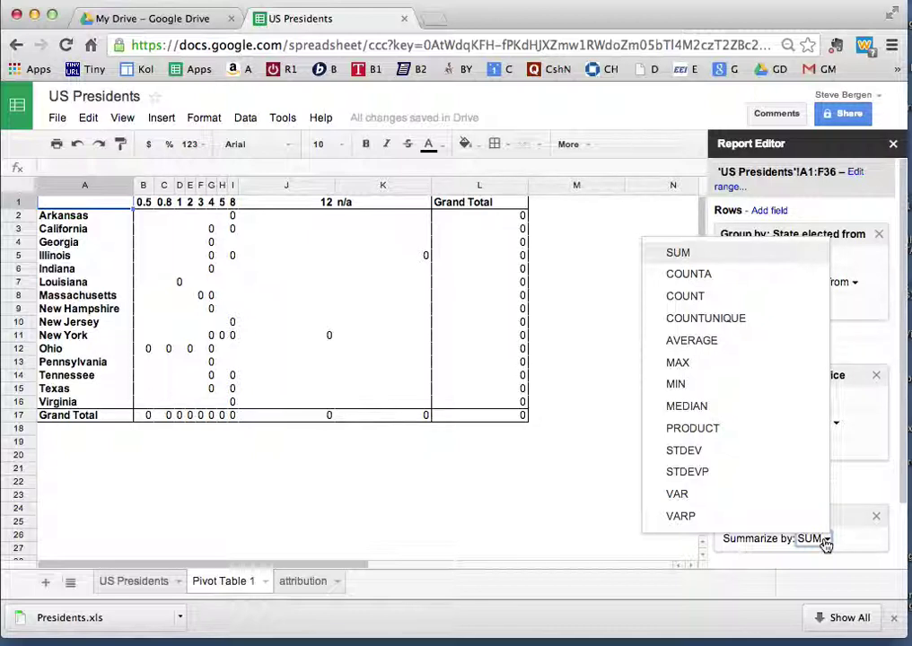
{"action": "left_click", "coordinate": [709, 280]}
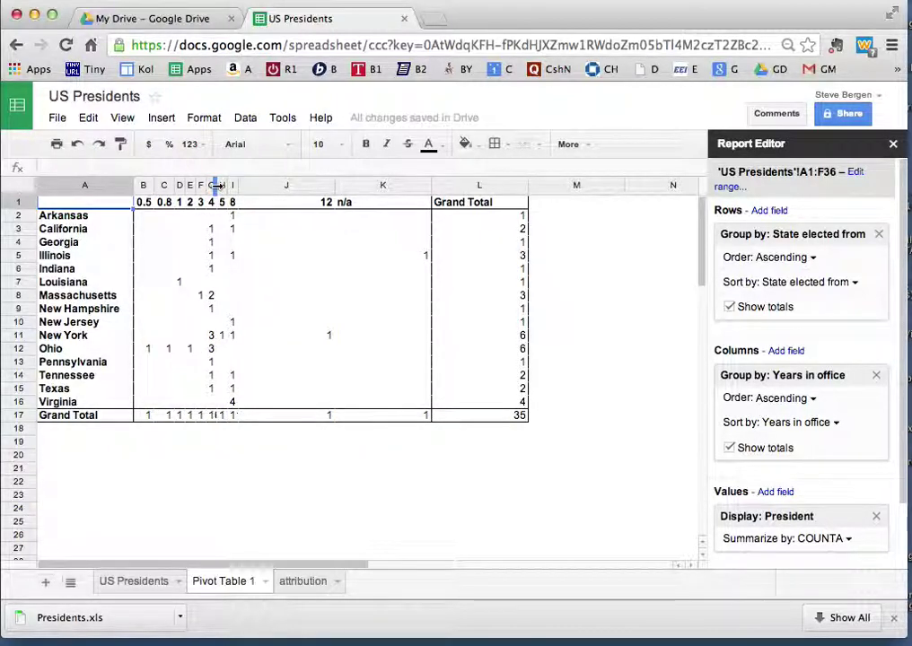
{"action": "left_click_drag", "start_coordinate": [224, 184], "coordinate": [232, 186]}
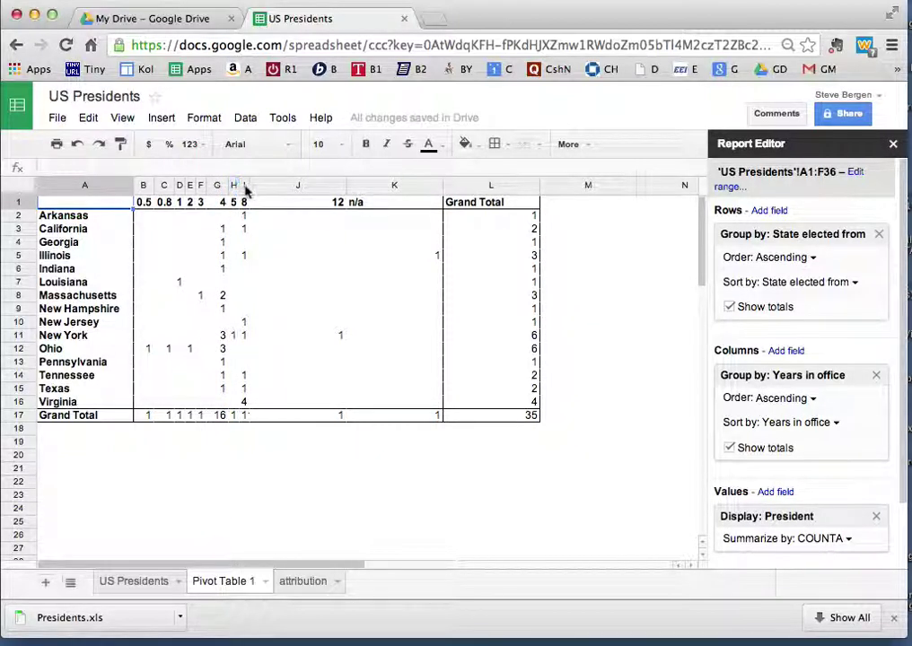
{"action": "left_click_drag", "start_coordinate": [251, 186], "coordinate": [273, 185]}
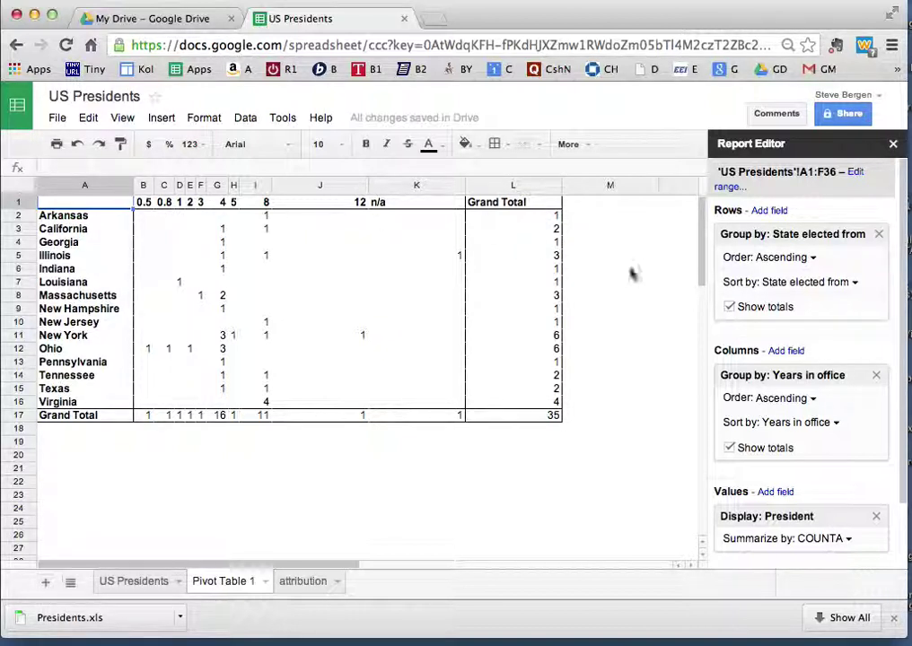
Step: Replace the Years in office column grouping with Age at inauguration
{"action": "left_click", "coordinate": [786, 352]}
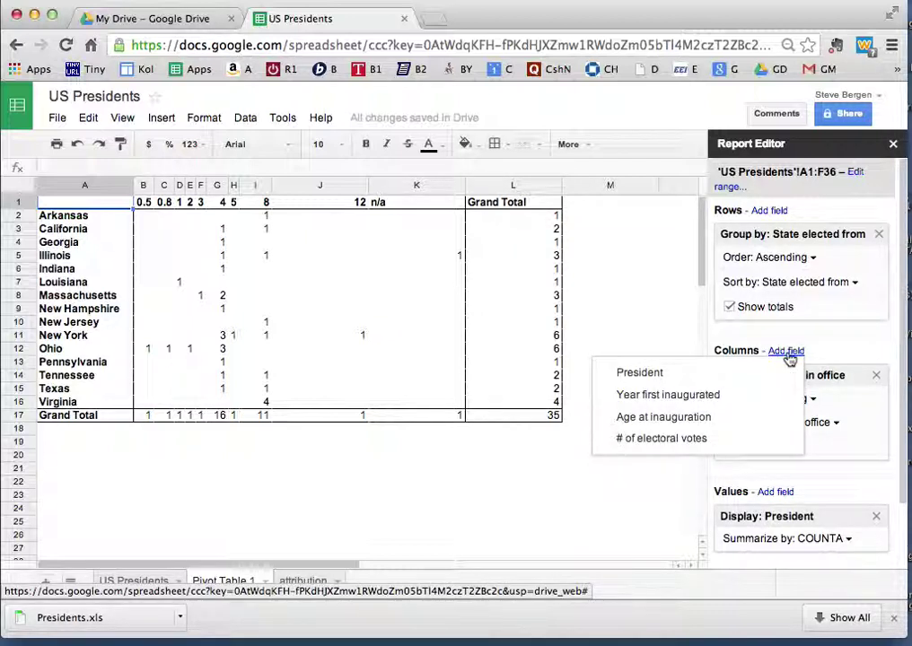
{"action": "left_click", "coordinate": [796, 336]}
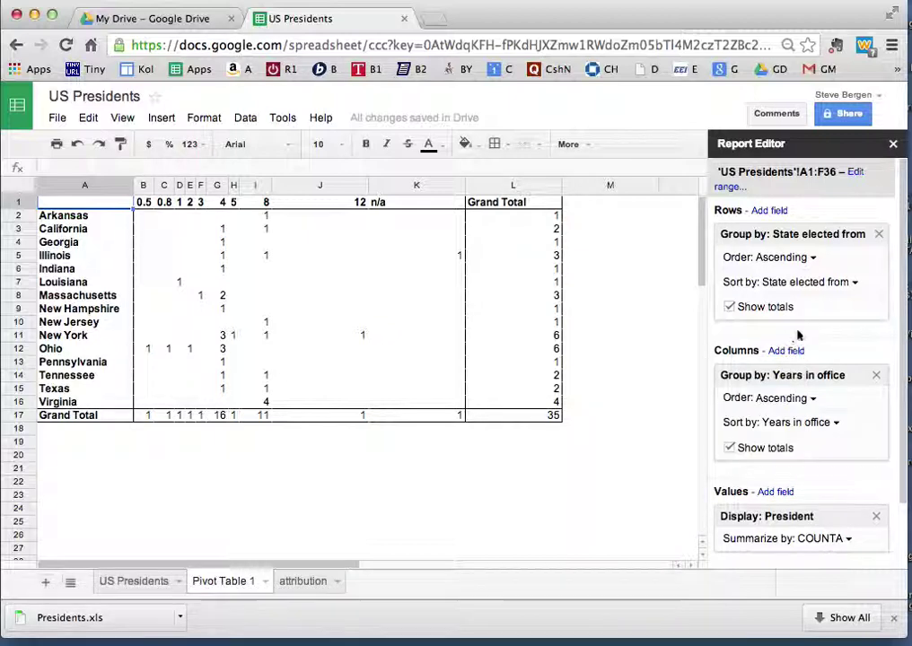
{"action": "left_click", "coordinate": [878, 377]}
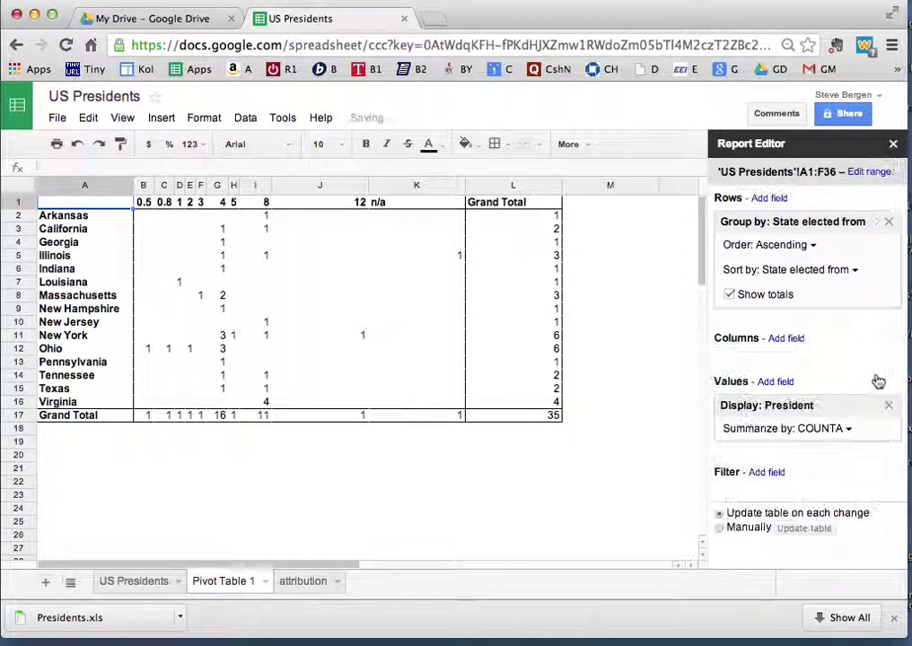
{"action": "left_click", "coordinate": [802, 340]}
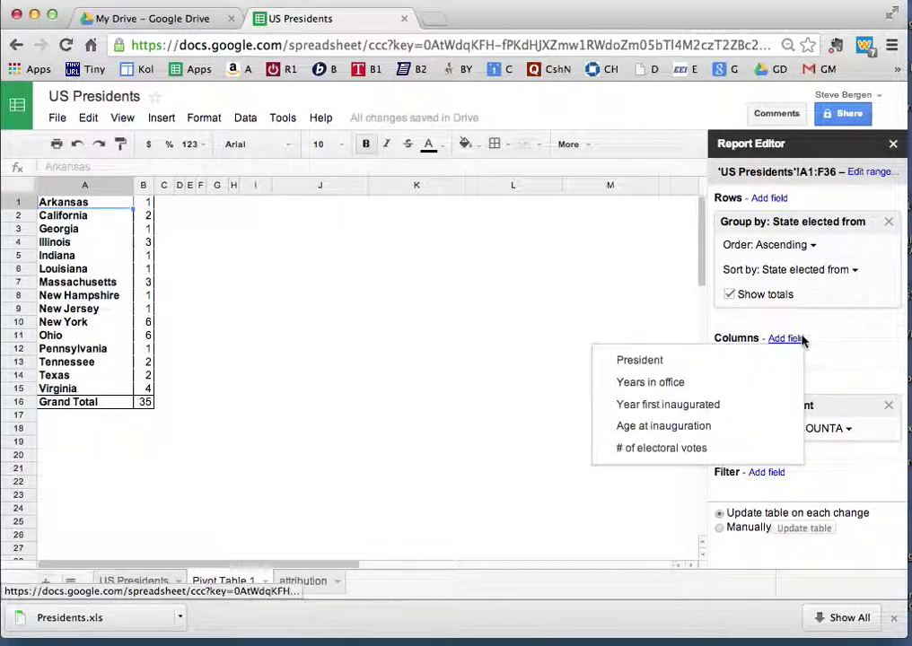
{"action": "left_click", "coordinate": [710, 427]}
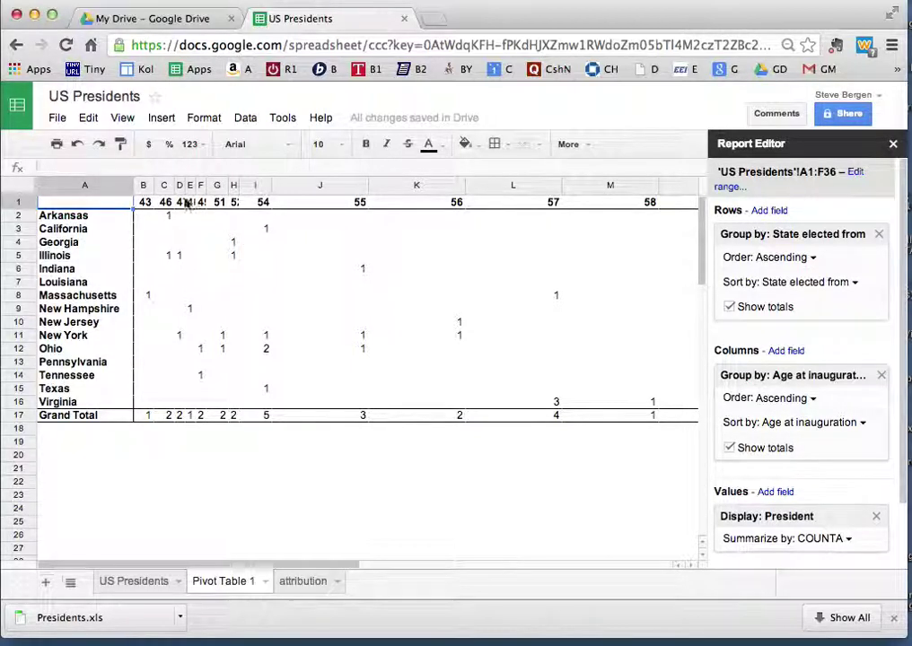
Step: Widen columns C, D, E and H of the pivot table and narrow columns J, K and L
{"action": "left_click_drag", "start_coordinate": [171, 185], "coordinate": [202, 185]}
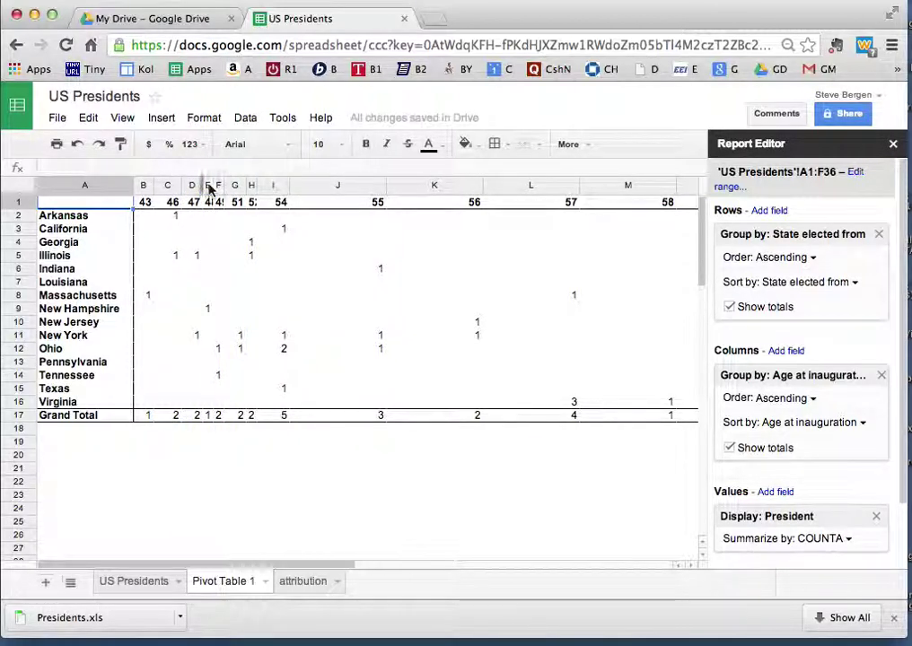
{"action": "left_click_drag", "start_coordinate": [212, 185], "coordinate": [283, 185]}
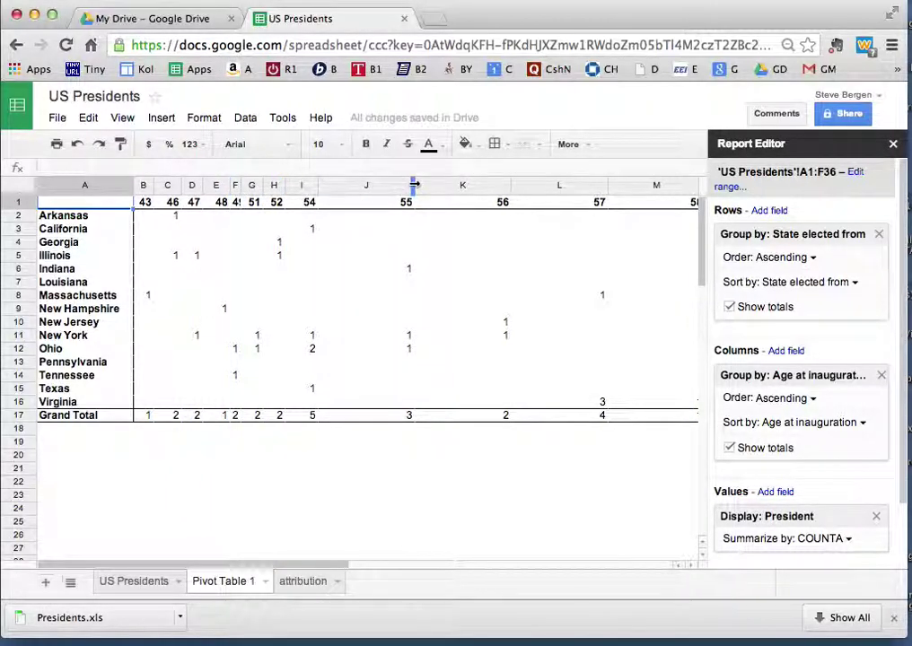
{"action": "left_click_drag", "start_coordinate": [413, 186], "coordinate": [364, 186]}
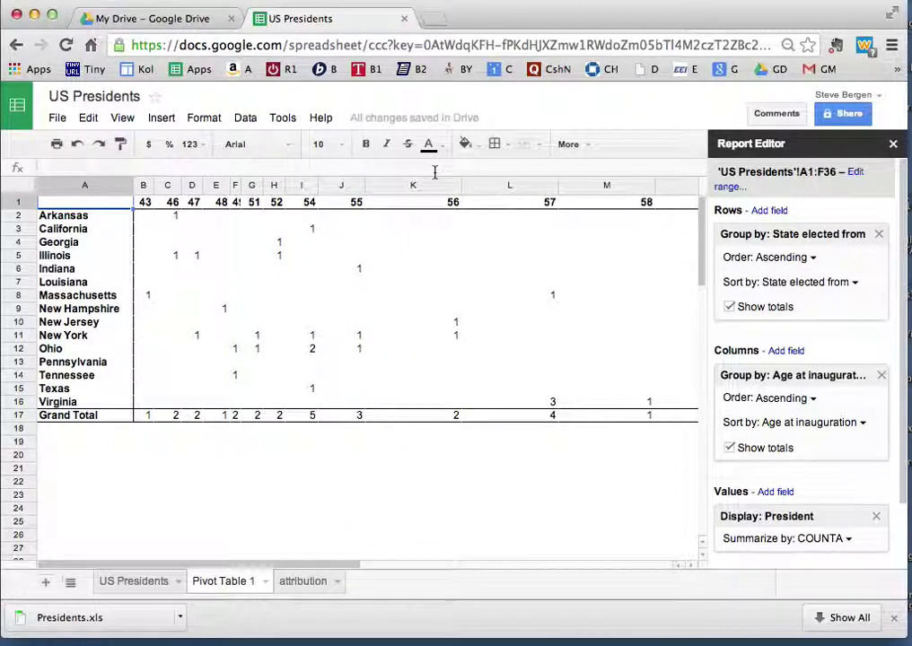
{"action": "left_click_drag", "start_coordinate": [463, 185], "coordinate": [408, 185]}
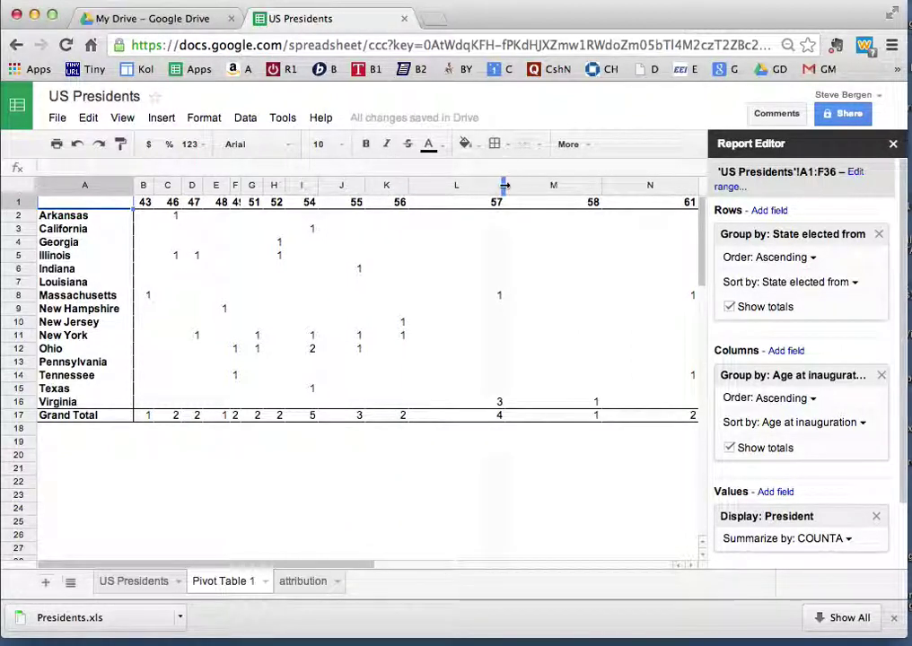
{"action": "double_click", "coordinate": [504, 185]}
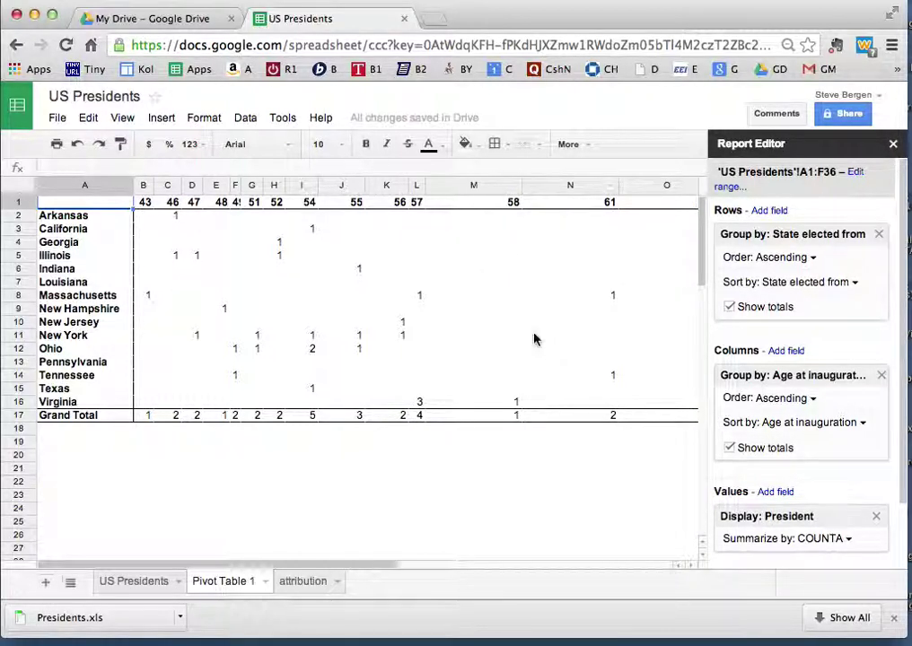
{"action": "left_click_drag", "start_coordinate": [386, 564], "coordinate": [97, 537]}
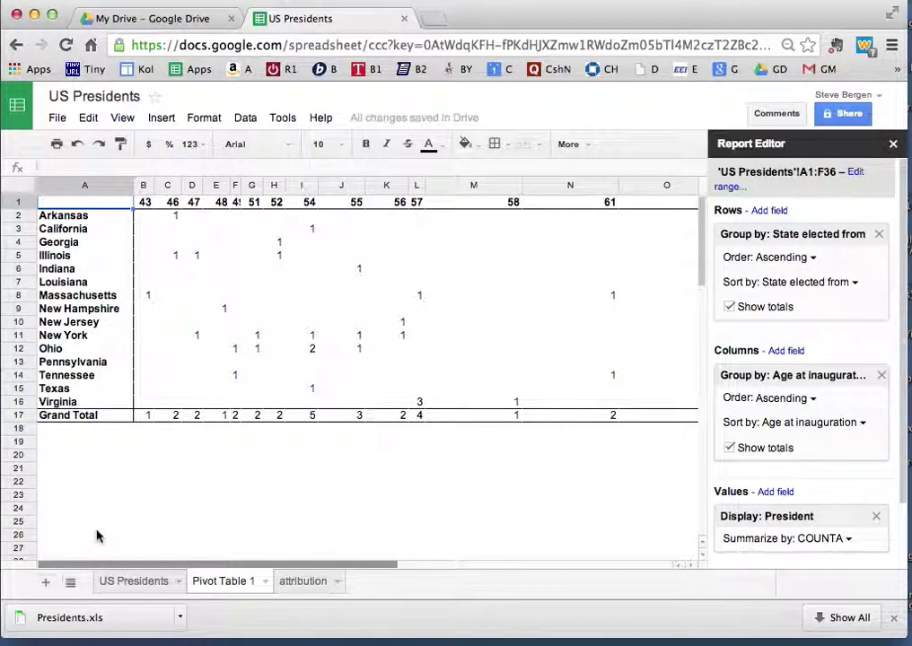